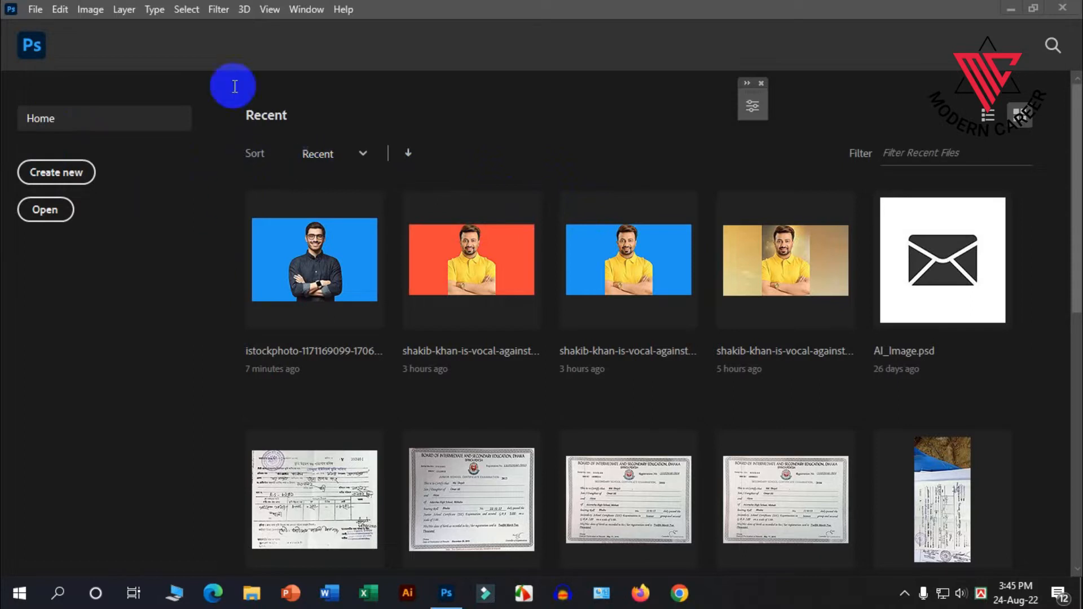
{"action": "left_click", "coordinate": [36, 10]}
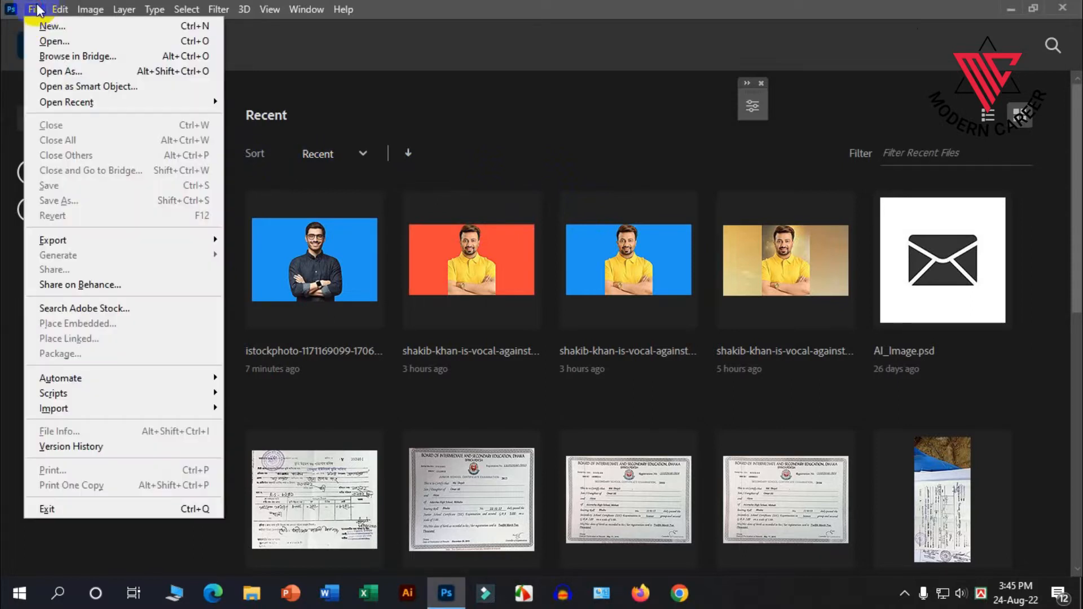
{"action": "left_click", "coordinate": [44, 72]}
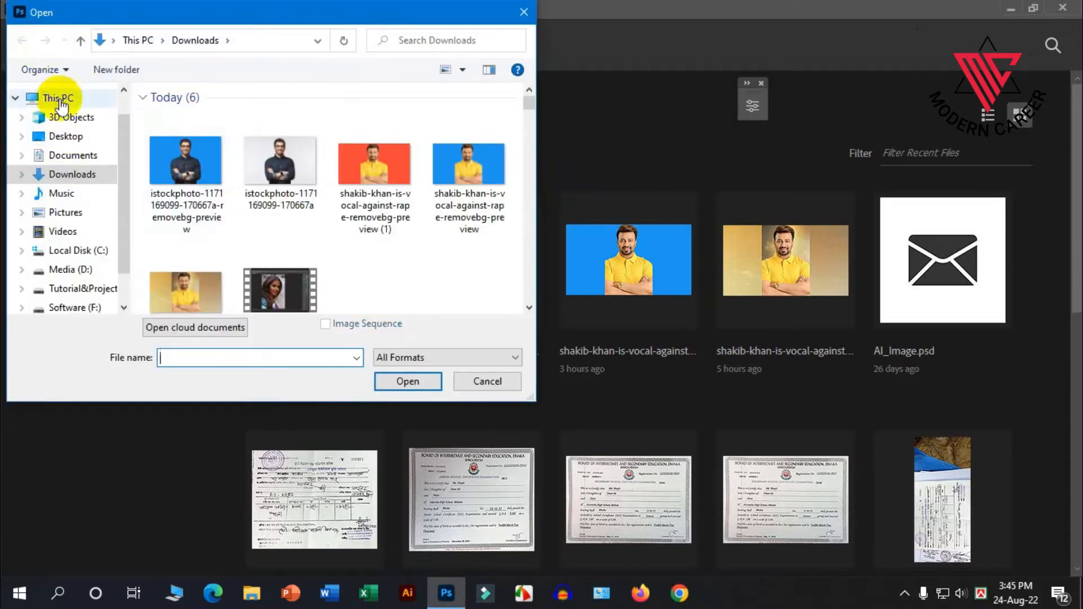
{"action": "left_click", "coordinate": [157, 148]}
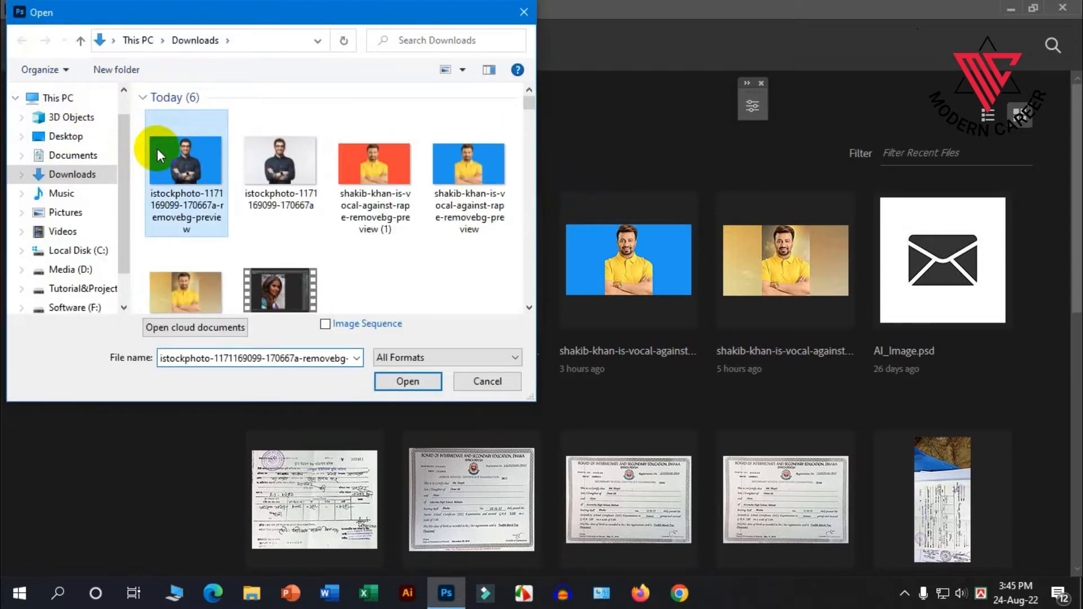
{"action": "left_click", "coordinate": [406, 381]}
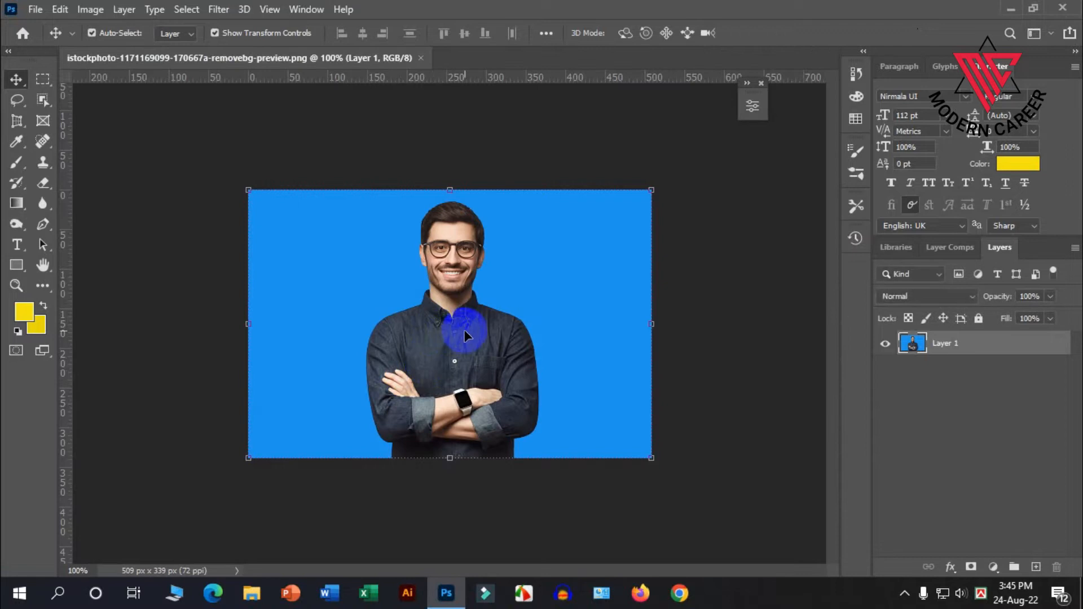
Crop the portrait around the head and upper body with the Perspective Crop tool at 0.75 x 0.95 in, 300 pixels/inch
{"action": "scroll", "coordinate": [468, 248], "scroll_direction": "up", "scroll_amount": 4}
{"action": "scroll", "coordinate": [475, 250], "scroll_direction": "down", "scroll_amount": 2}
{"action": "left_click", "coordinate": [531, 240]}
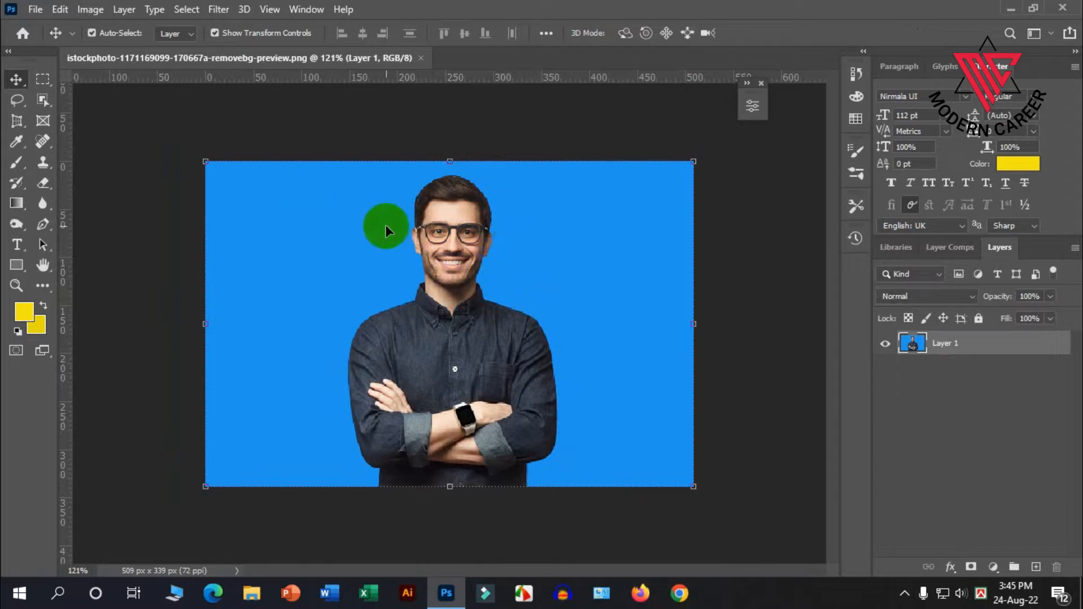
{"action": "left_click", "coordinate": [15, 128]}
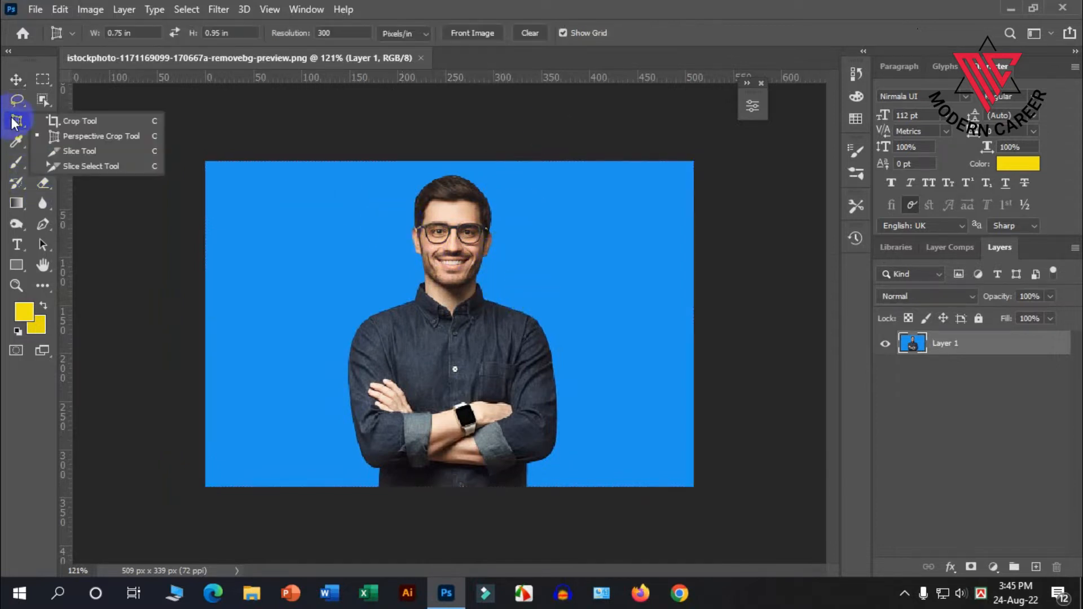
{"action": "left_click", "coordinate": [104, 136]}
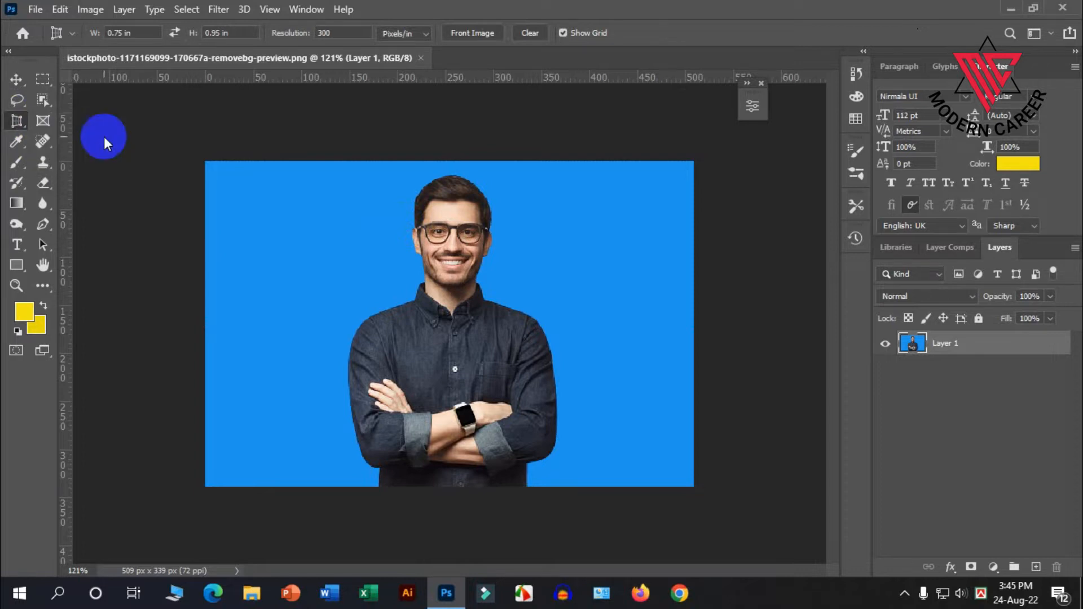
{"action": "left_click_drag", "start_coordinate": [348, 161], "coordinate": [542, 391]}
{"action": "left_click_drag", "start_coordinate": [442, 250], "coordinate": [450, 247]}
{"action": "left_click_drag", "start_coordinate": [556, 281], "coordinate": [549, 283]}
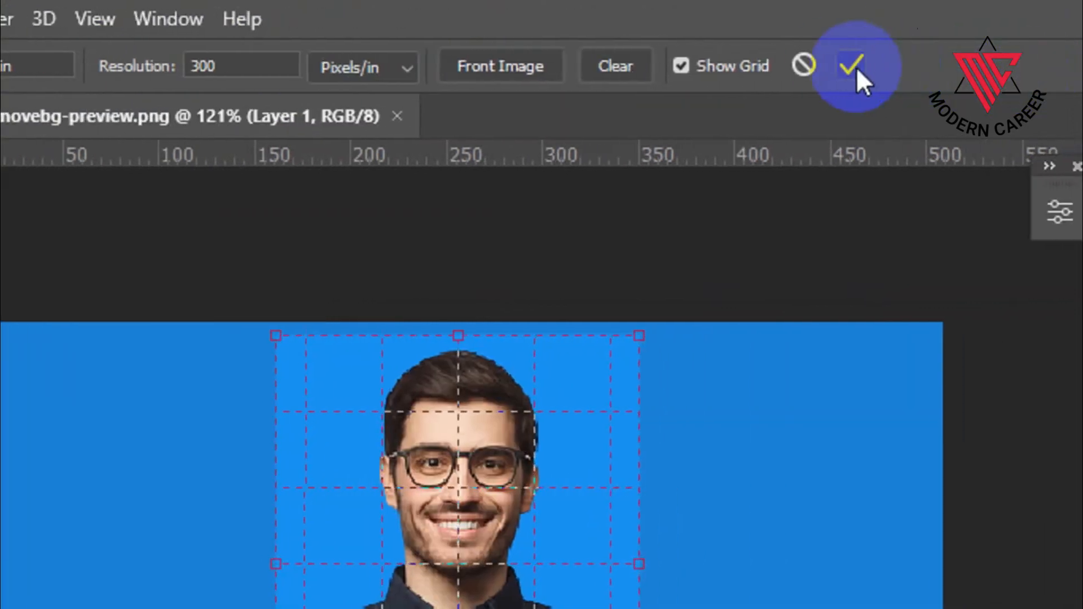
{"action": "left_click", "coordinate": [820, 62]}
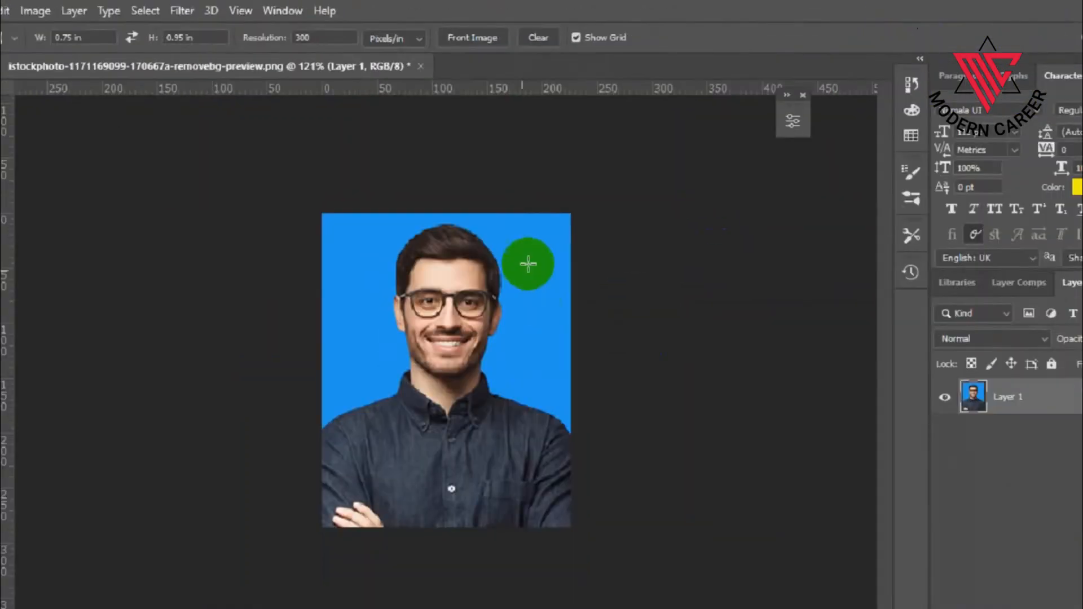
{"action": "key", "text": "v"}
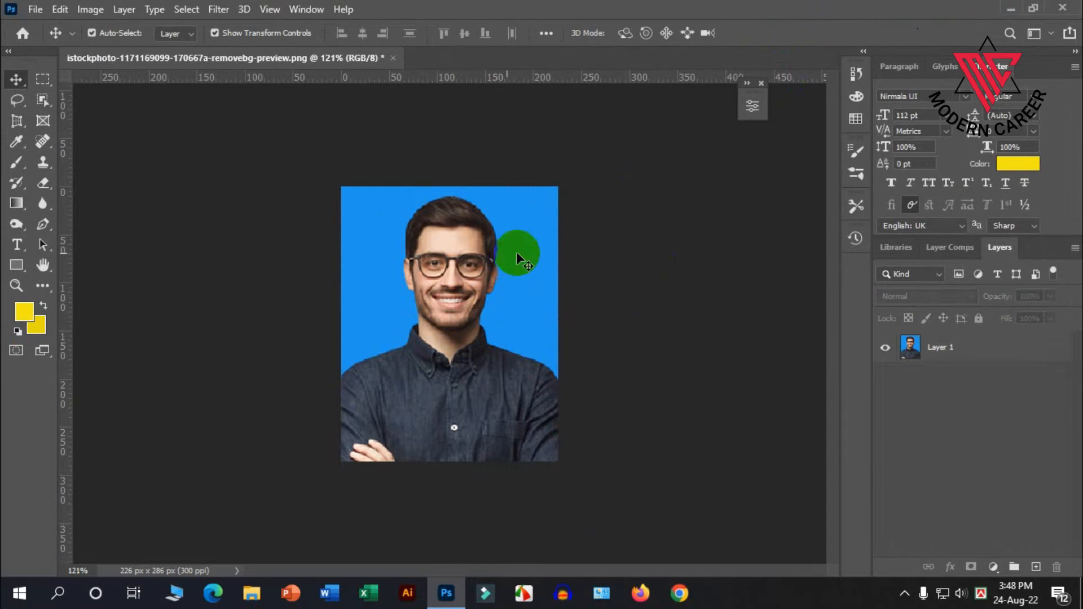
Brighten the cropped portrait slightly with Curves, placing an RGB midtone point at input 132, output 138
{"action": "key", "text": "ctrl"}
{"action": "key", "text": "ctrl+m"}
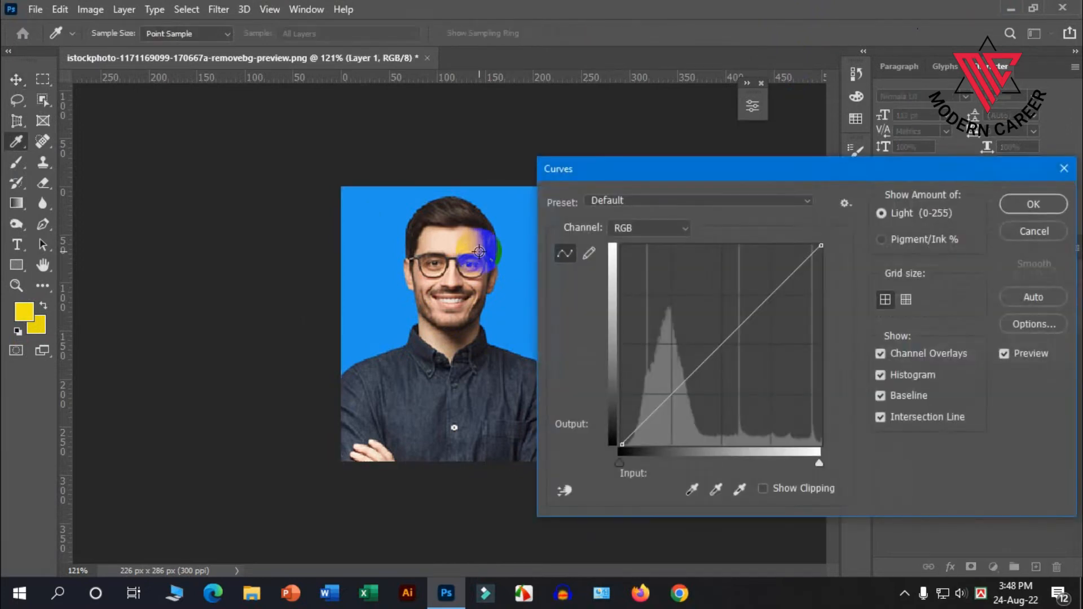
{"action": "left_click_drag", "start_coordinate": [672, 170], "coordinate": [654, 133]}
{"action": "left_click_drag", "start_coordinate": [698, 308], "coordinate": [706, 300]}
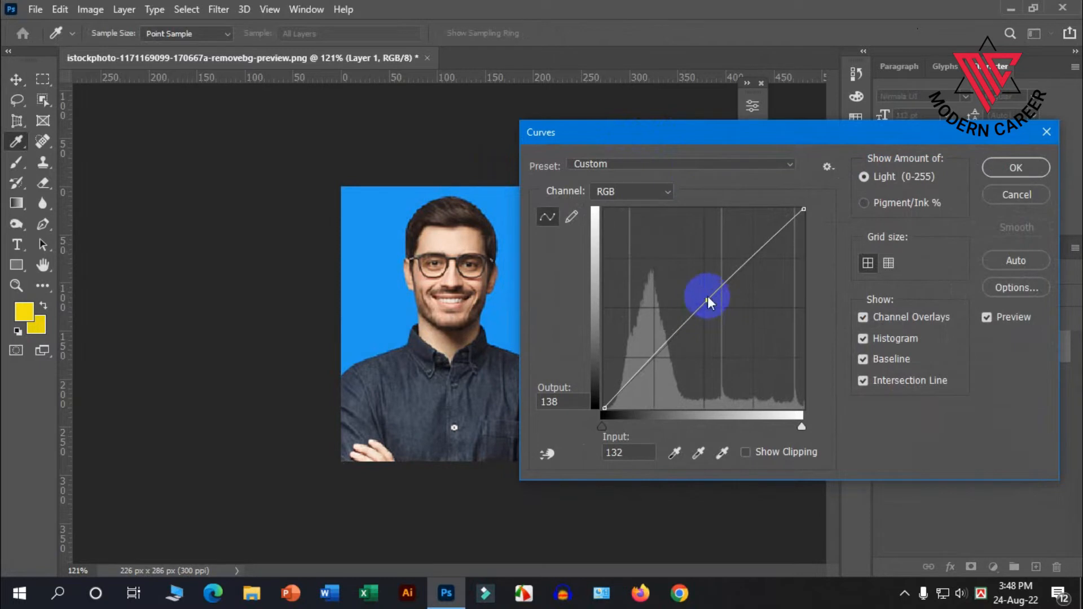
{"action": "left_click", "coordinate": [1013, 173]}
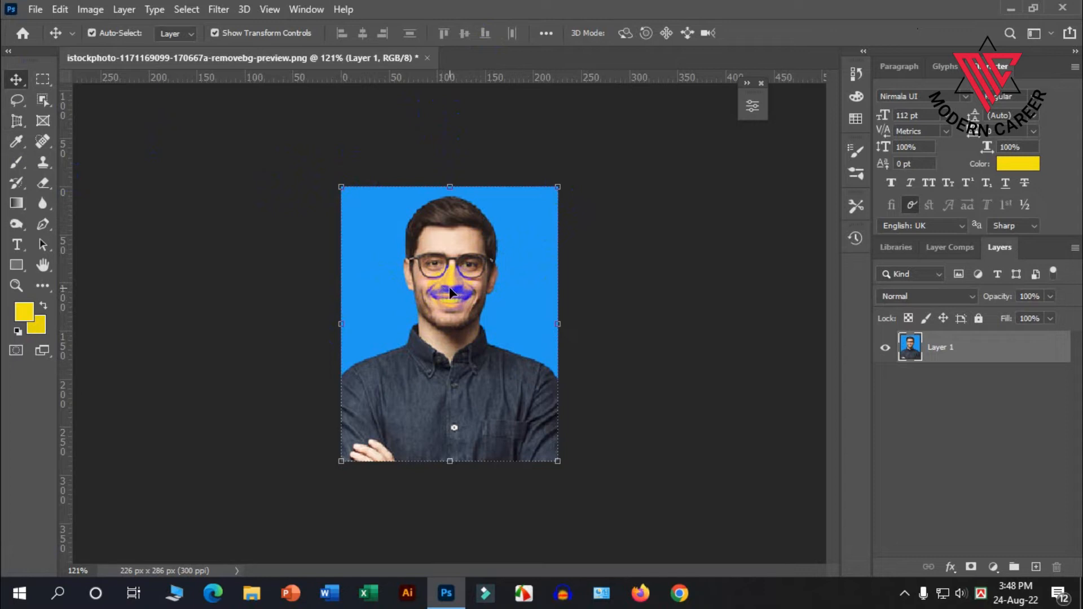
Adjust the portrait's Levels by setting the shadow input to 7 and the highlight input to 246
{"action": "key", "text": "ctrl"}
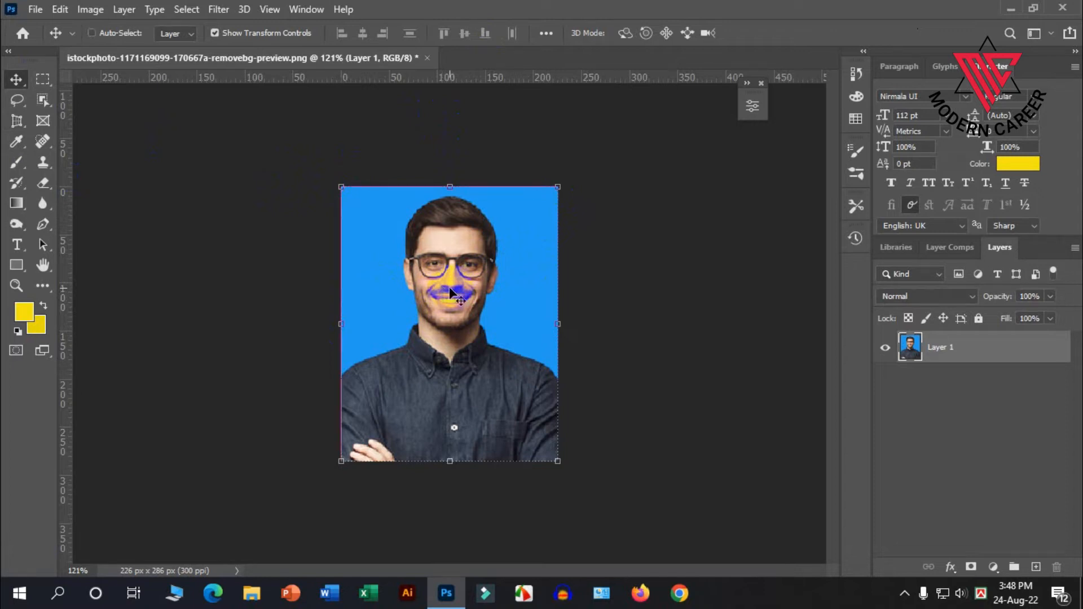
{"action": "key", "text": "ctrl+l"}
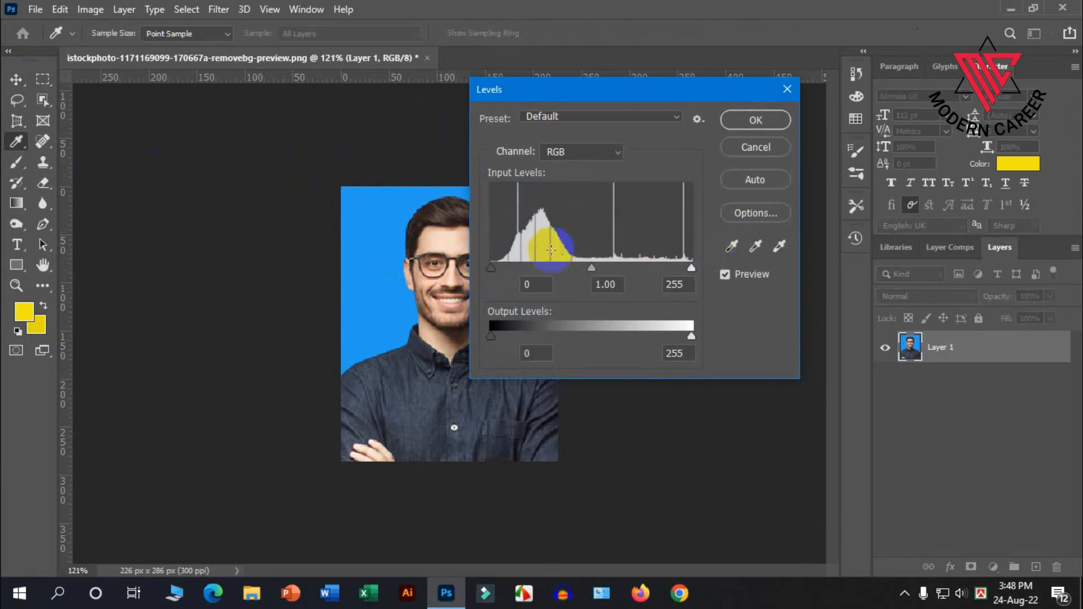
{"action": "left_click_drag", "start_coordinate": [691, 269], "coordinate": [686, 270]}
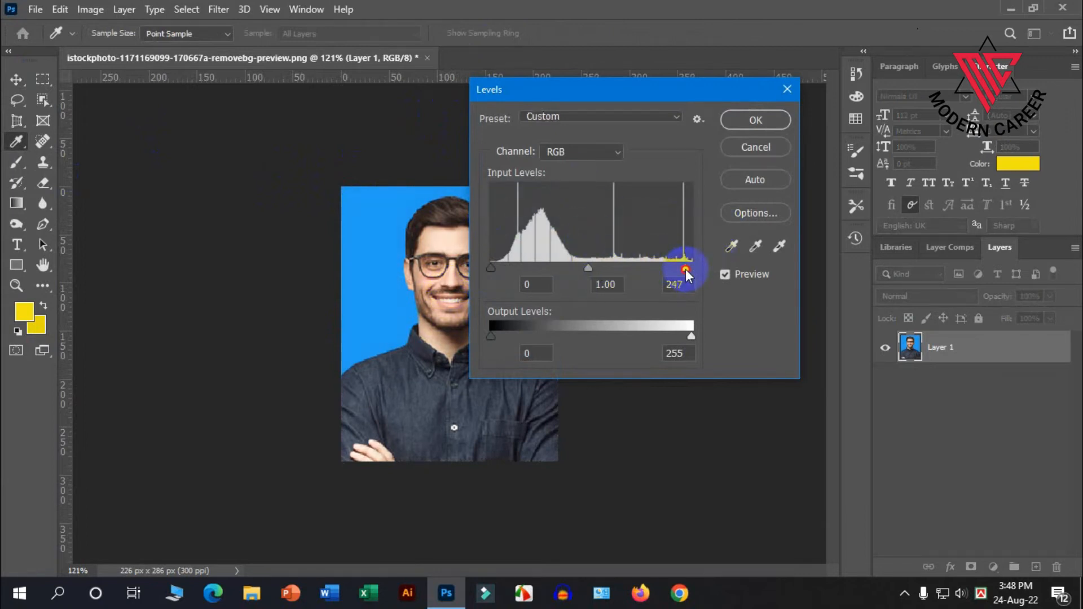
{"action": "left_click_drag", "start_coordinate": [681, 275], "coordinate": [684, 275]}
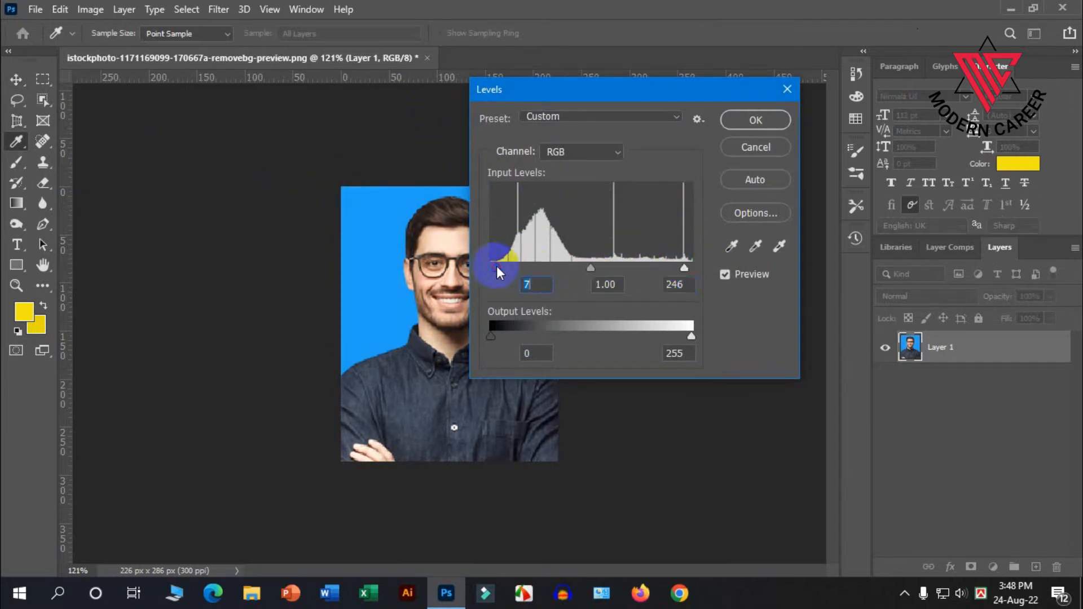
{"action": "left_click", "coordinate": [756, 120]}
{"action": "key", "text": "v"}
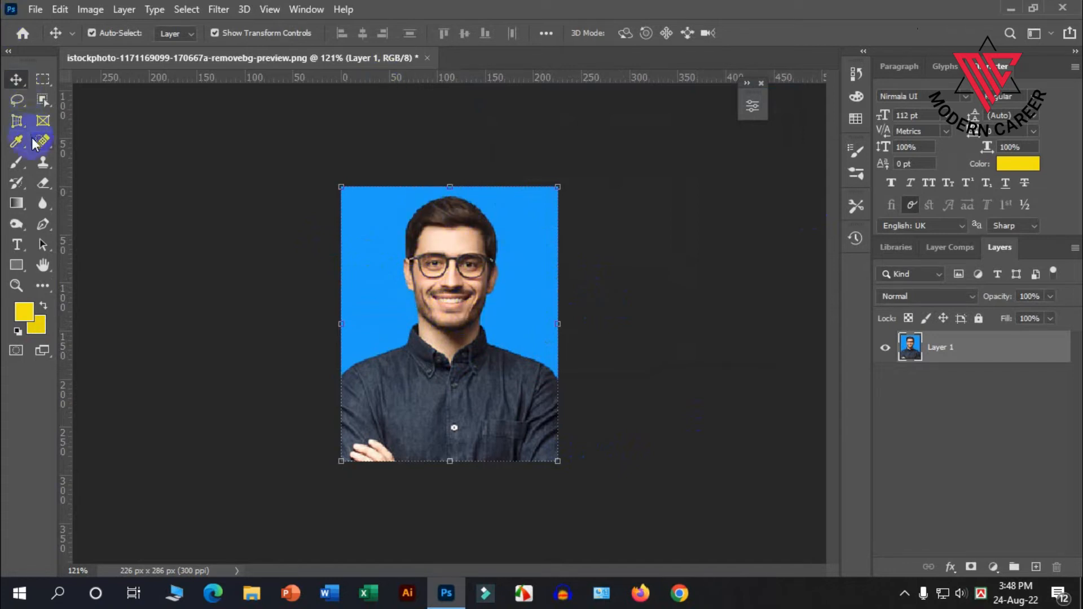
Create a new portrait A4 document measured in inches, with 300 pixels/inch resolution and CMYK color mode
{"action": "key", "text": "ctrl"}
{"action": "key", "text": "ctrl+n"}
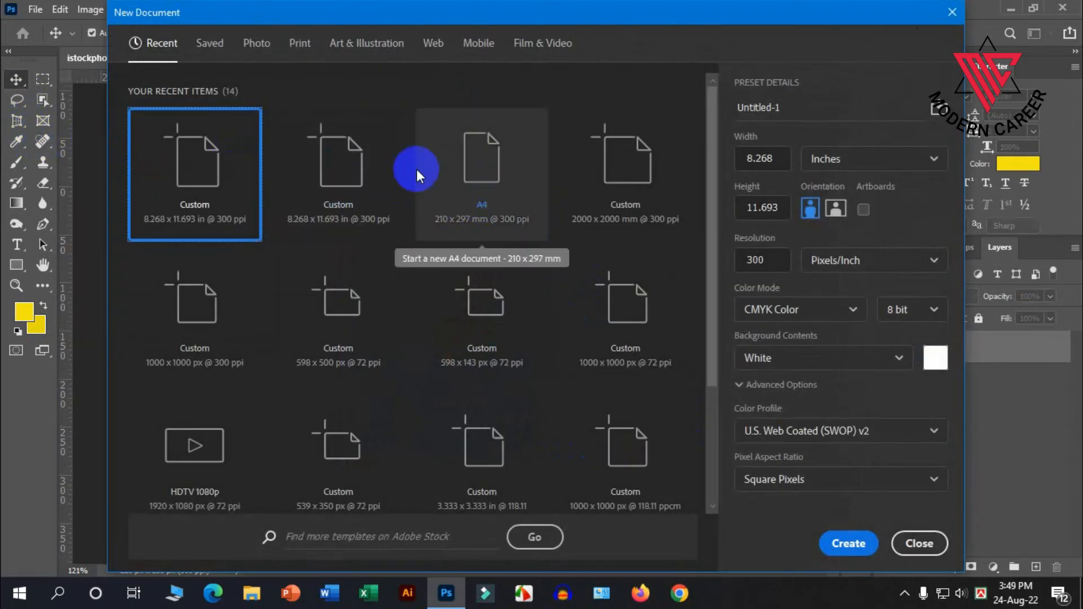
{"action": "left_click", "coordinate": [475, 166]}
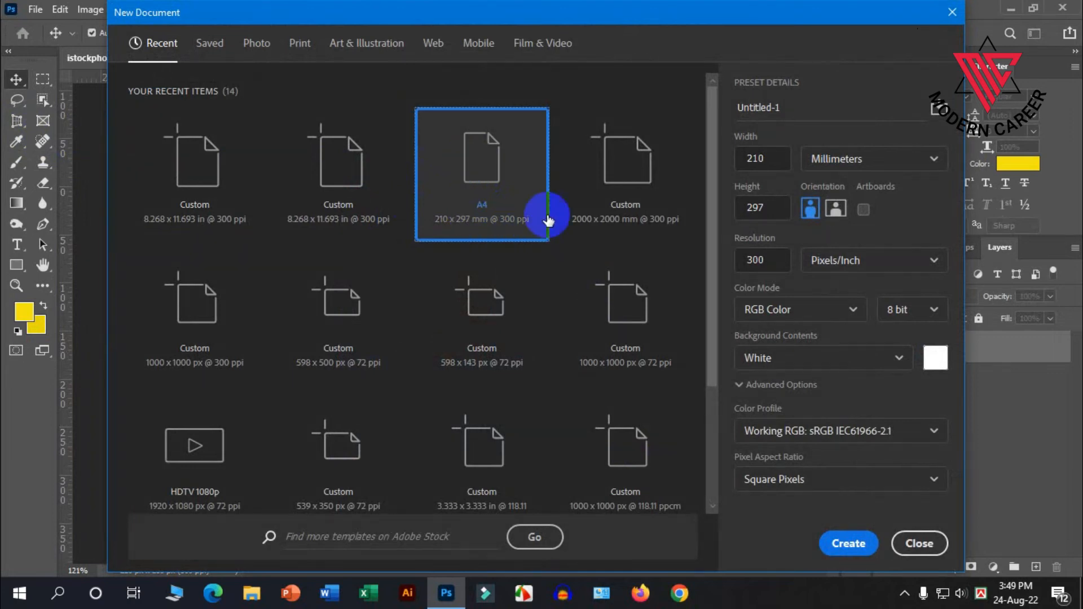
{"action": "left_click", "coordinate": [903, 163]}
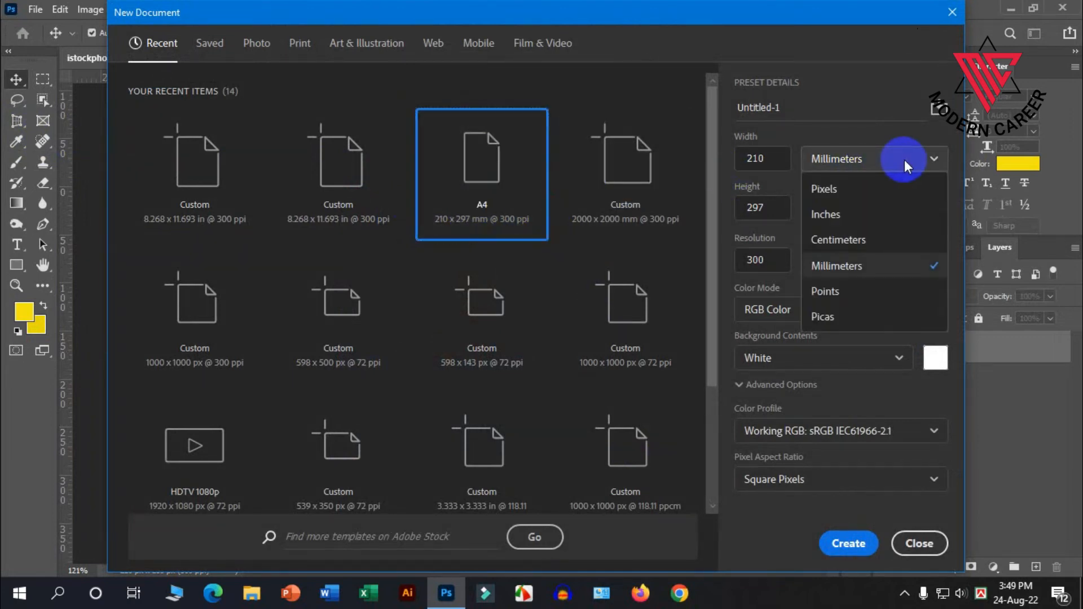
{"action": "left_click", "coordinate": [825, 212]}
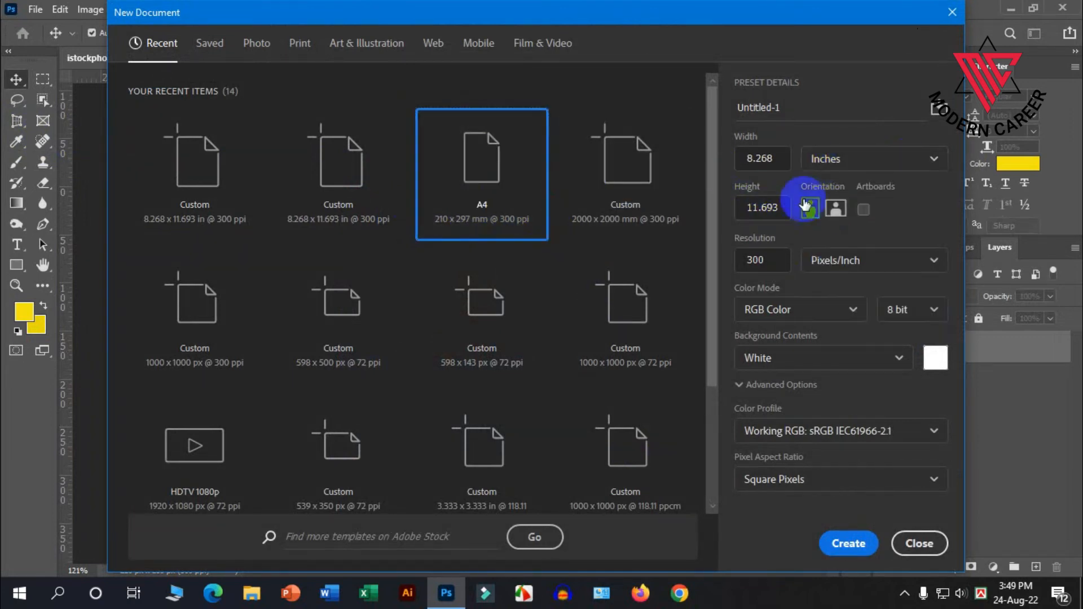
{"action": "left_click", "coordinate": [932, 260]}
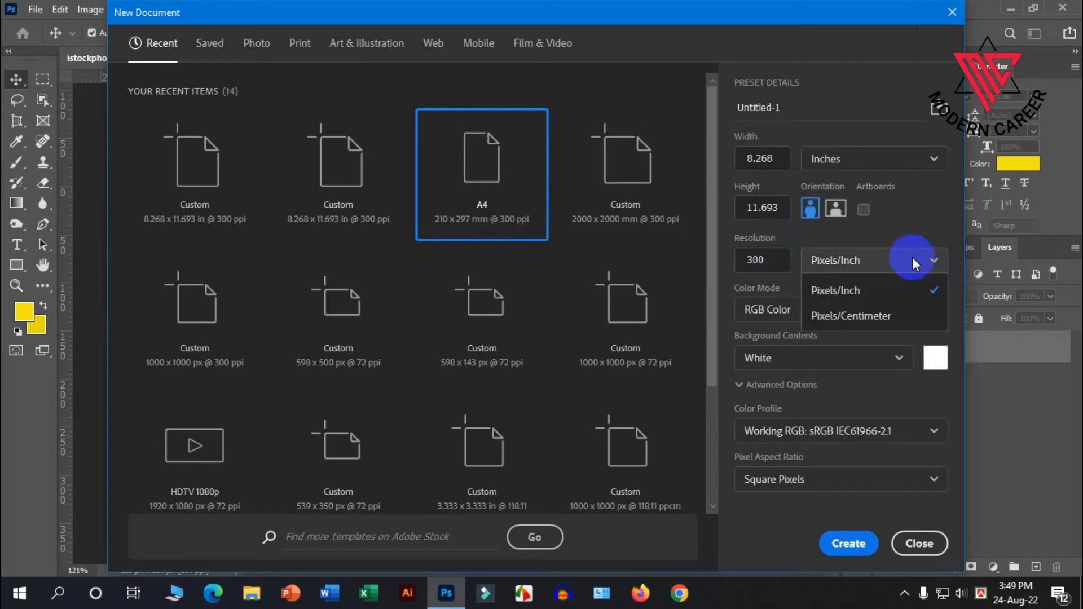
{"action": "left_click", "coordinate": [835, 287]}
{"action": "left_click", "coordinate": [855, 305]}
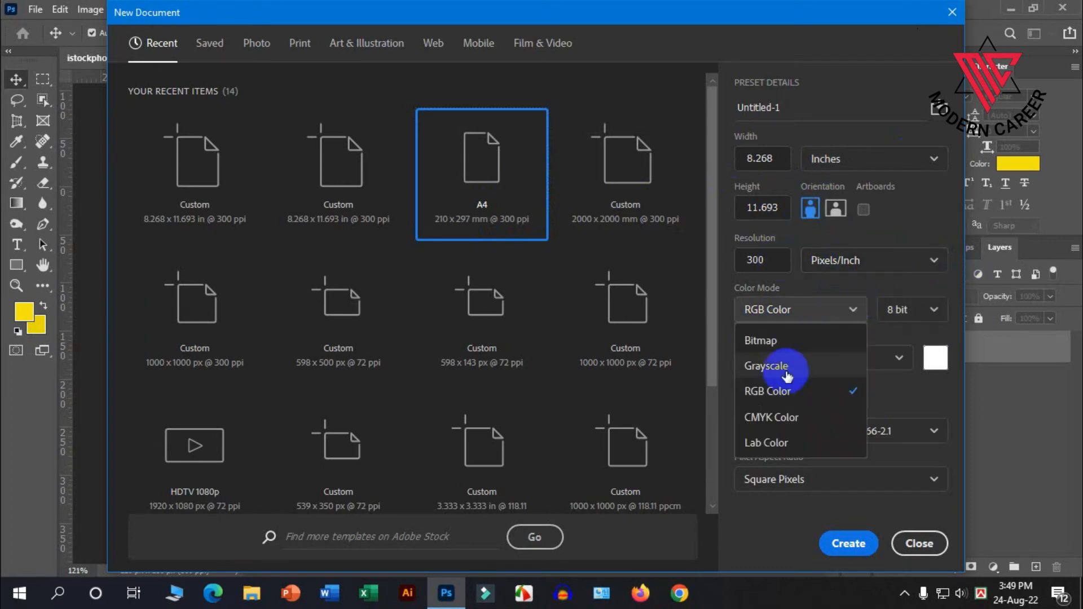
{"action": "left_click", "coordinate": [762, 417]}
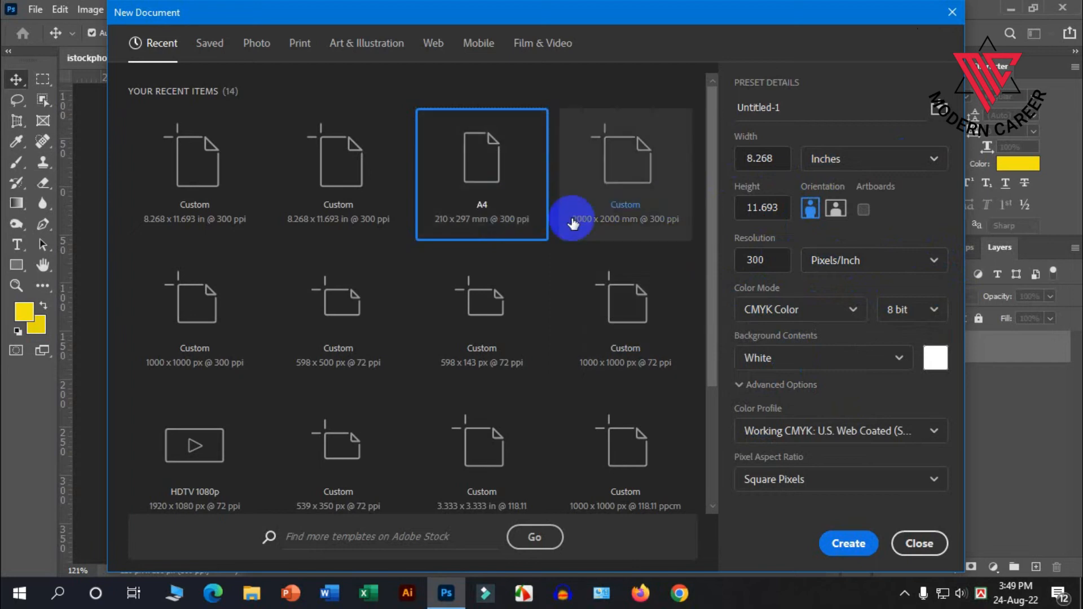
{"action": "left_click", "coordinate": [863, 536]}
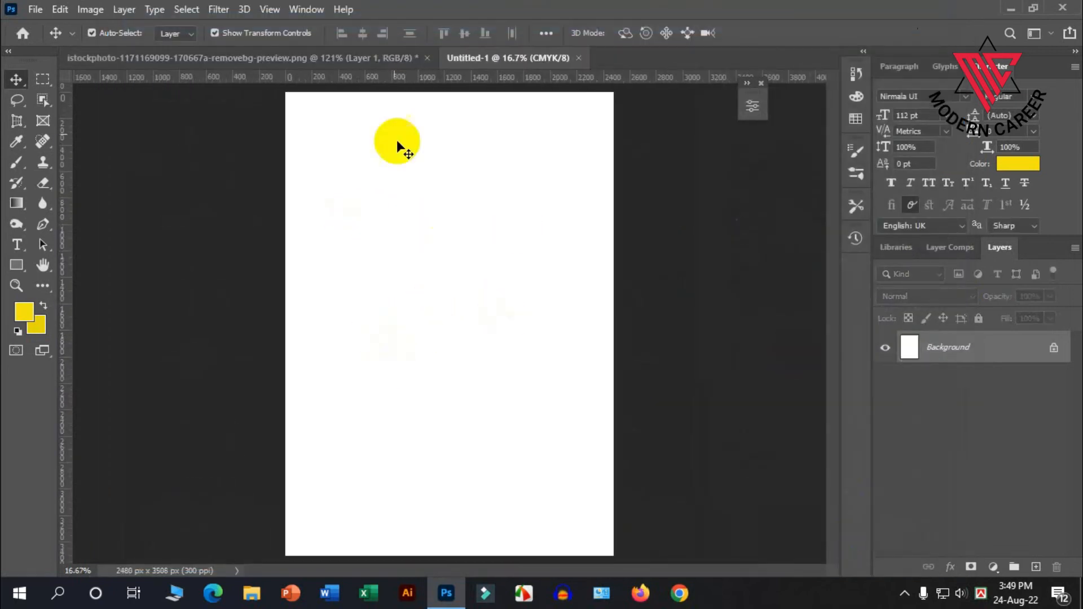
Copy the cropped portrait onto the A4 page and duplicate it into an evenly spaced row of eight along the page's top edge
{"action": "left_click", "coordinate": [219, 63]}
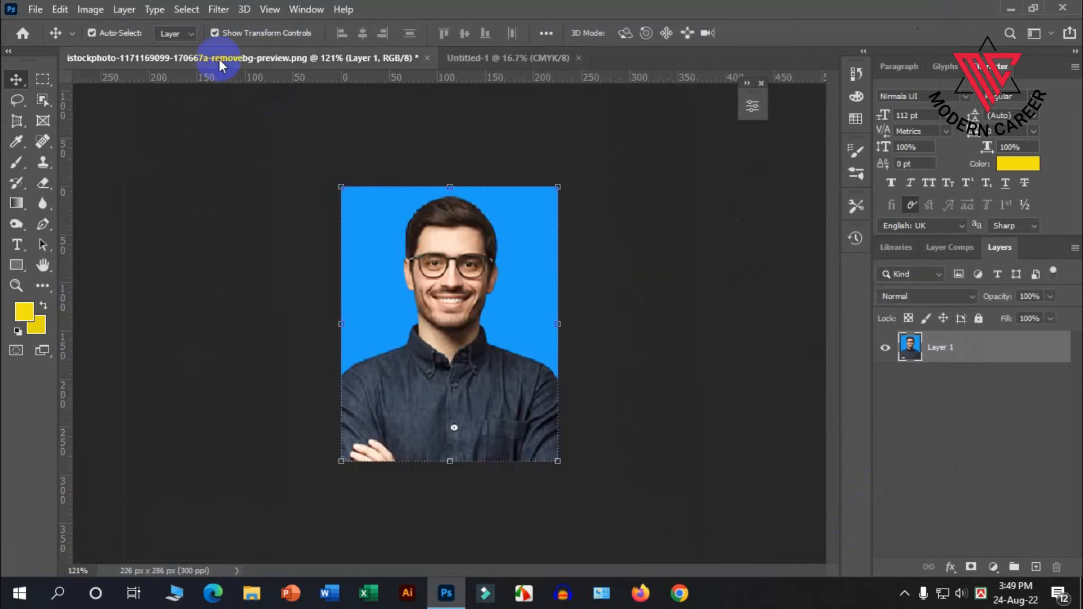
{"action": "left_click_drag", "start_coordinate": [458, 299], "coordinate": [517, 132]}
{"action": "scroll", "coordinate": [302, 114], "scroll_direction": "up", "scroll_amount": 3}
{"action": "left_click", "coordinate": [357, 130]}
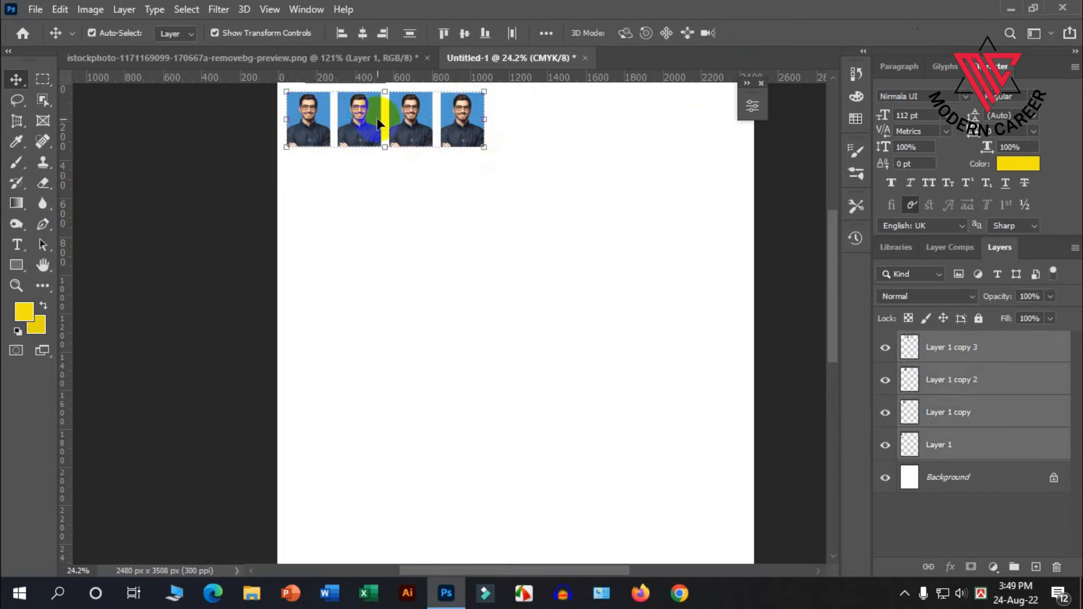
{"action": "left_click_drag", "start_coordinate": [378, 123], "coordinate": [585, 127]}
{"action": "left_click_drag", "start_coordinate": [584, 128], "coordinate": [585, 129]}
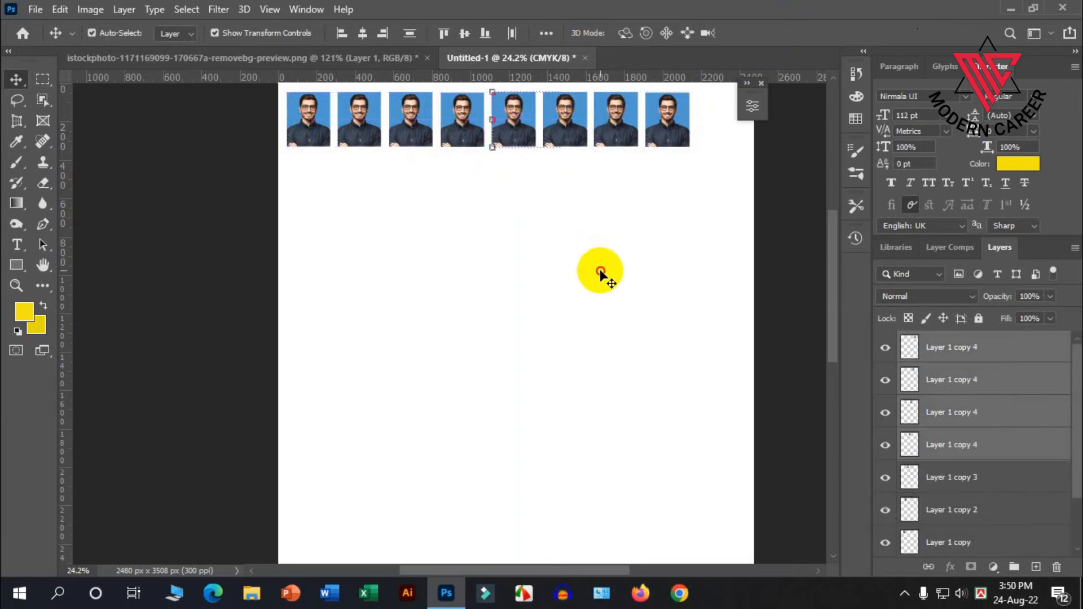
Shift the row of eight portraits slightly inward from the page's left edge and duplicate it below as a second row
{"action": "left_click_drag", "start_coordinate": [693, 173], "coordinate": [317, 127]}
{"action": "left_click_drag", "start_coordinate": [430, 139], "coordinate": [445, 136]}
{"action": "left_click_drag", "start_coordinate": [513, 130], "coordinate": [523, 199]}
{"action": "left_click", "coordinate": [406, 308]}
{"action": "scroll", "coordinate": [406, 308], "scroll_direction": "up", "scroll_amount": 1}
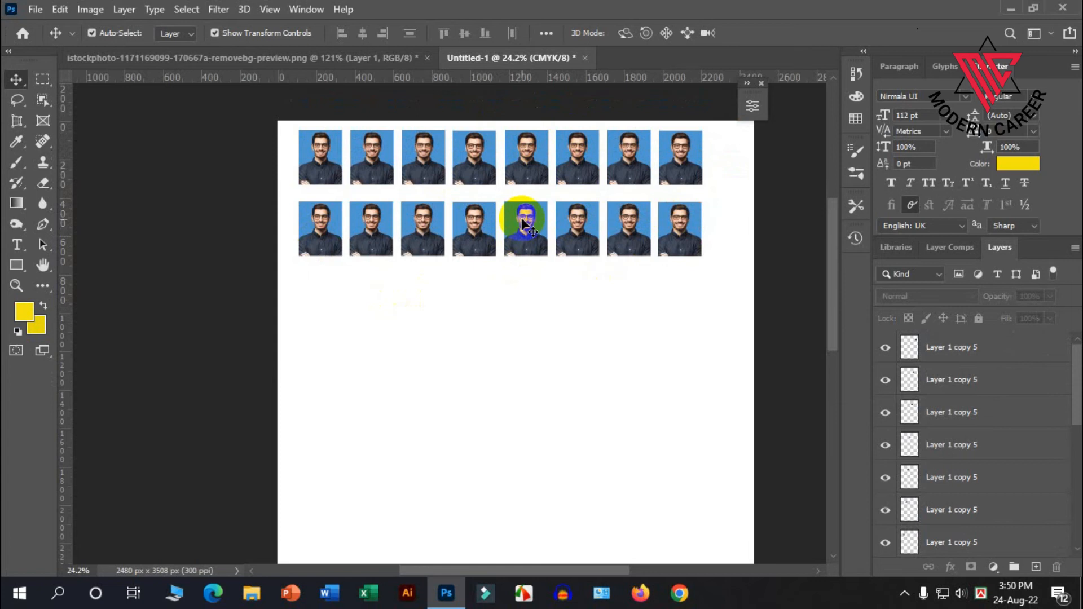
Review the print setup and printer properties for Nitro PDF Creator (Pro 12), leaving without printing the photo sheet
{"action": "key", "text": "ctrl"}
{"action": "key", "text": "ctrl+p"}
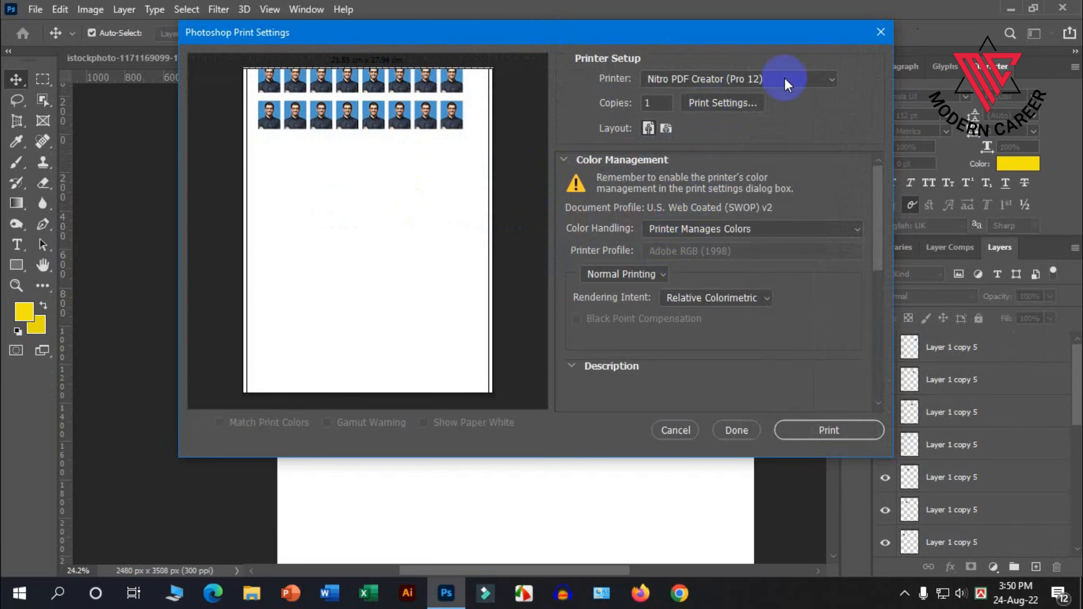
{"action": "left_click", "coordinate": [821, 84]}
{"action": "left_click", "coordinate": [826, 80]}
{"action": "left_click", "coordinate": [716, 101]}
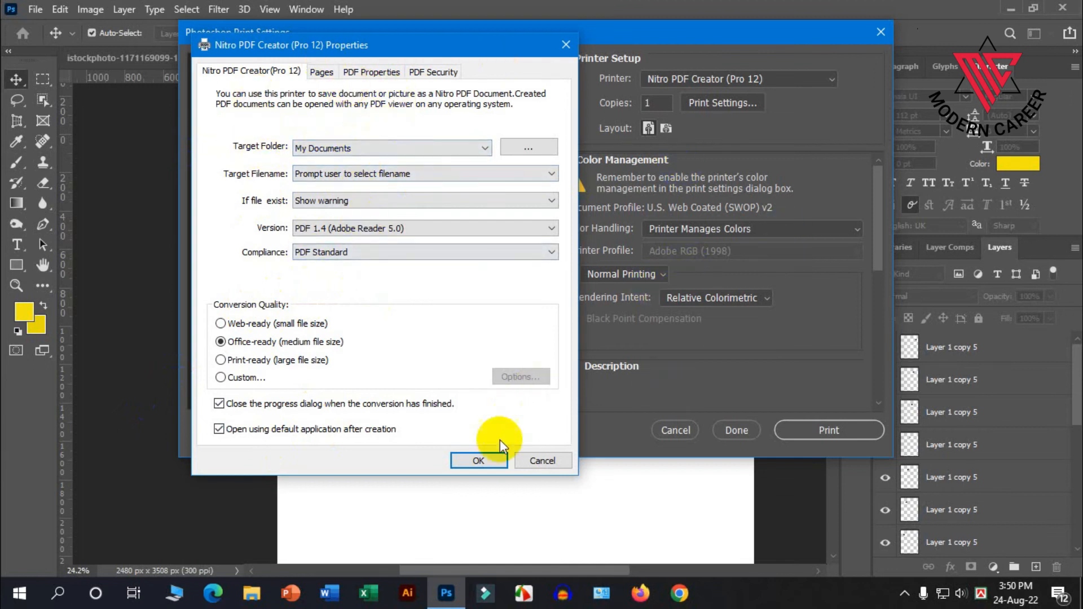
{"action": "left_click", "coordinate": [488, 461]}
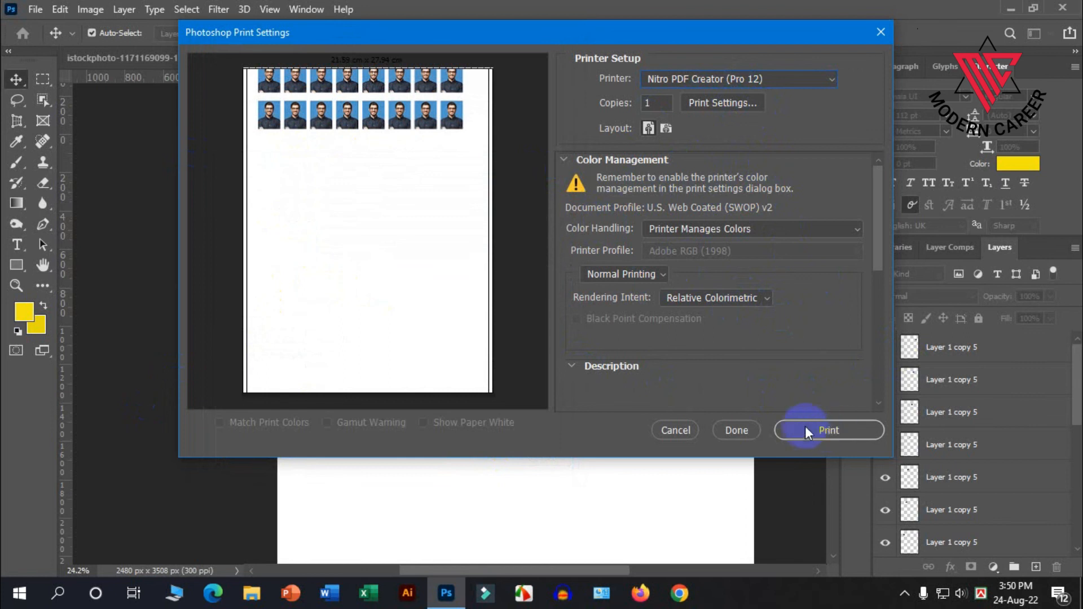
{"action": "left_click", "coordinate": [677, 430]}
{"action": "left_click", "coordinate": [476, 232]}
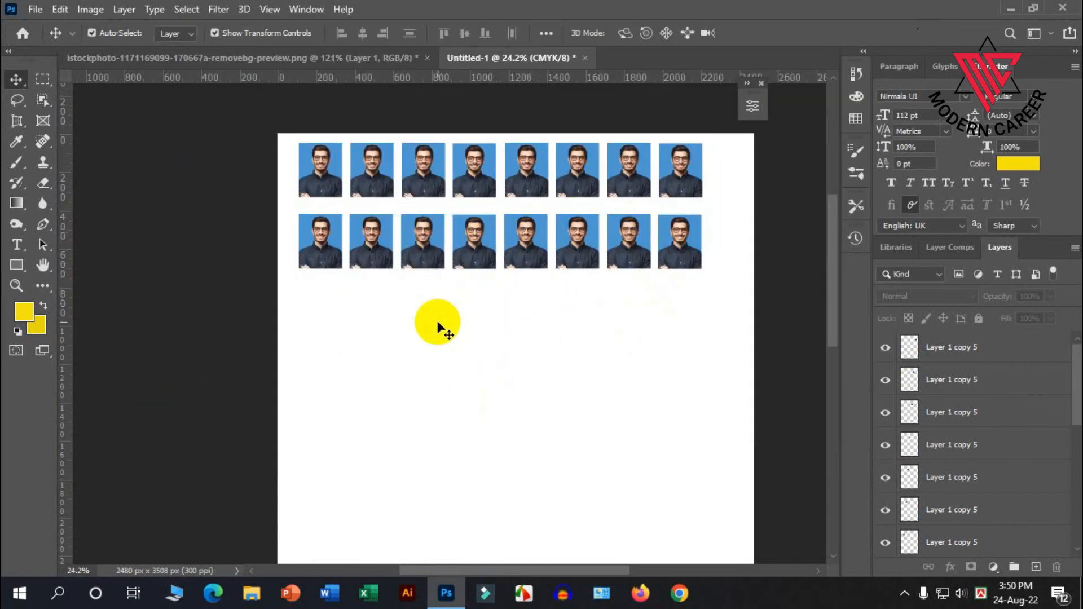
{"action": "scroll", "coordinate": [407, 346], "scroll_direction": "down", "scroll_amount": 1}
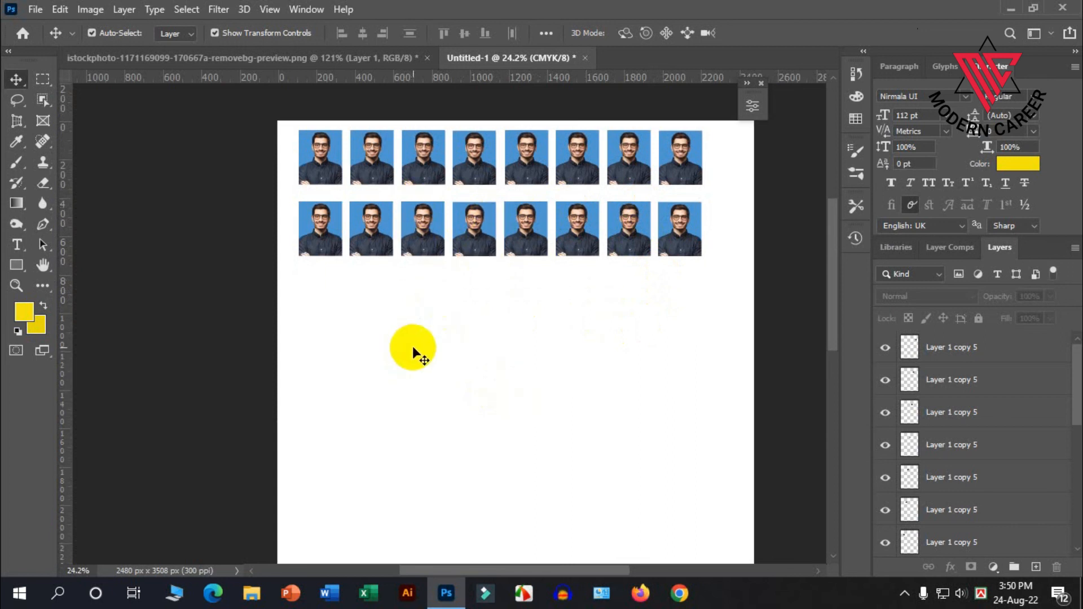
{"action": "scroll", "coordinate": [438, 347], "scroll_direction": "up", "scroll_amount": 4}
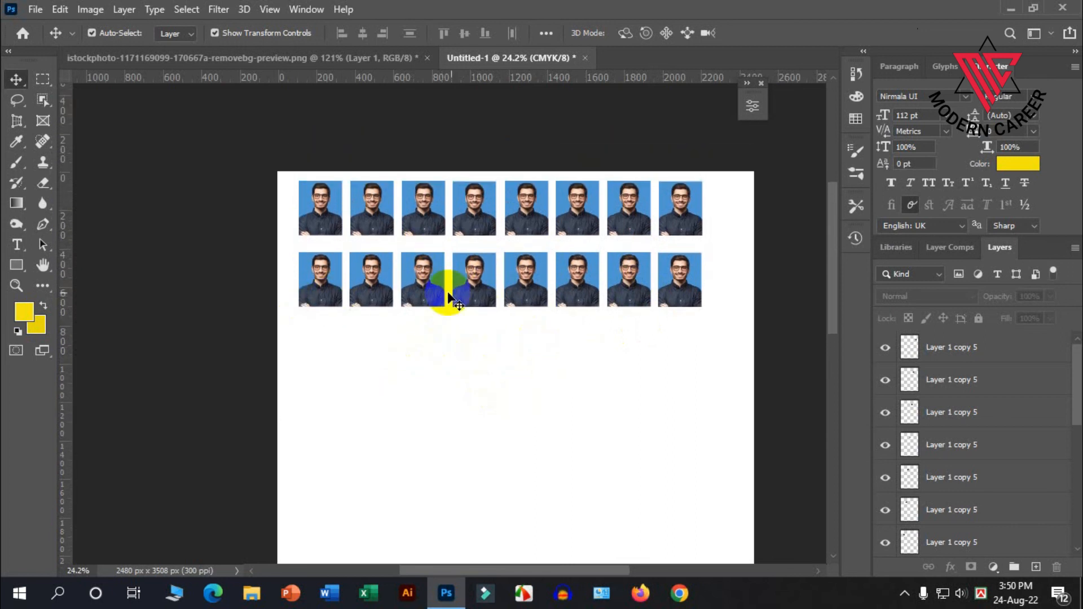
{"action": "scroll", "coordinate": [445, 305], "scroll_direction": "down", "scroll_amount": 2}
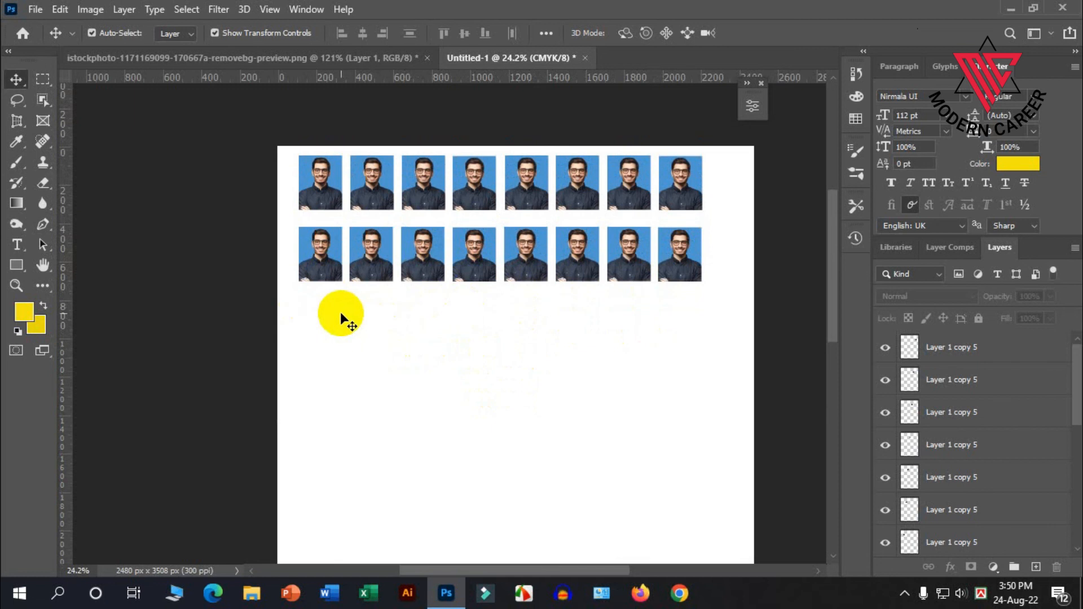
{"action": "scroll", "coordinate": [235, 271], "scroll_direction": "down", "scroll_amount": 2}
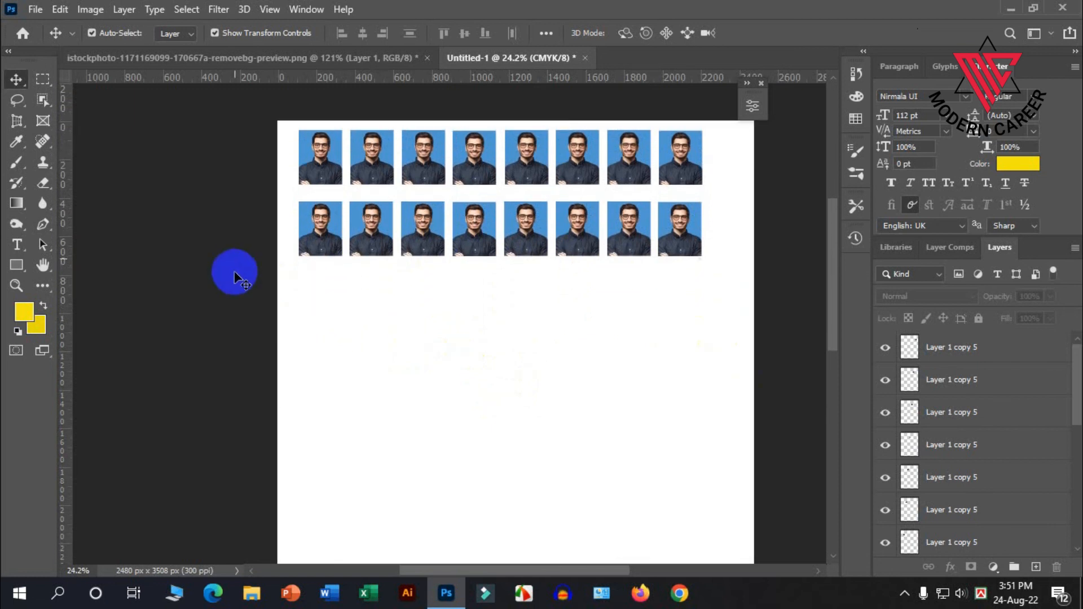